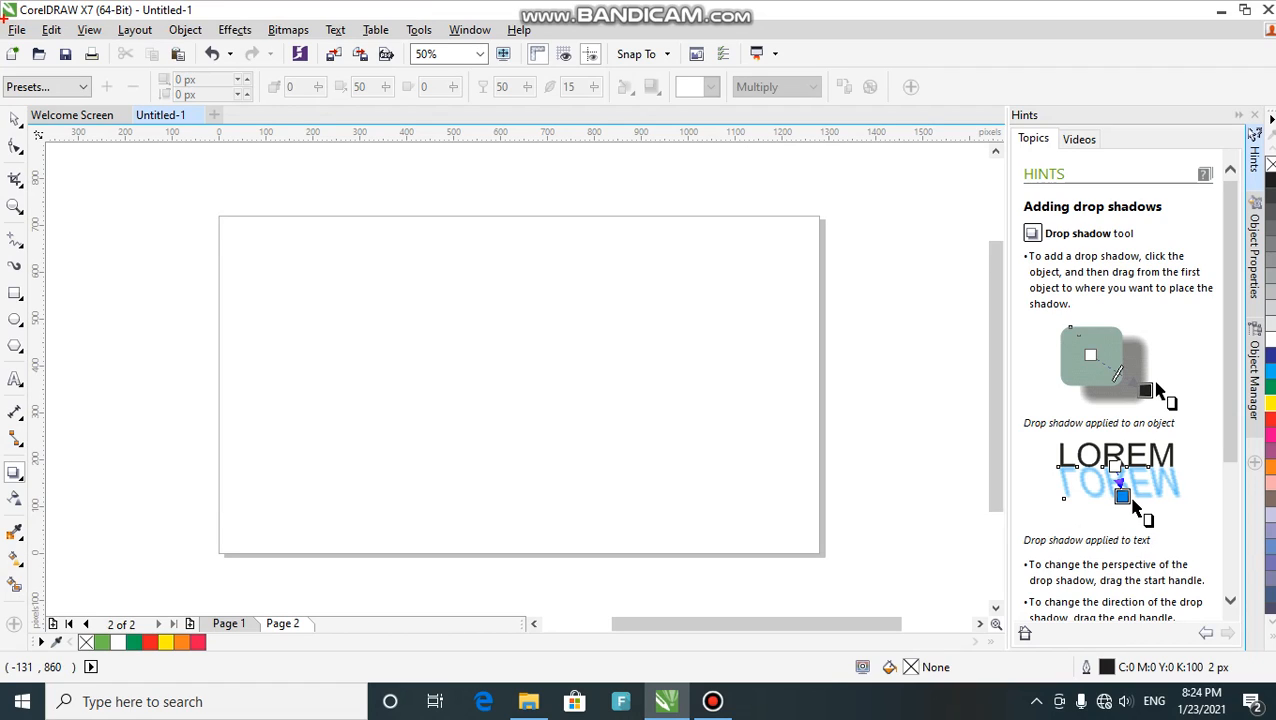
- Undo a stray change, adjust the workspace, and select the Rectangle tool
{"action": "mouse_move", "coordinate": [4, 17]}
{"action": "left_mouse_down"}
{"action": "mouse_move", "coordinate": [225, 40]}
{"action": "mouse_move", "coordinate": [428, 10]}
{"action": "mouse_move", "coordinate": [550, 43]}
{"action": "left_mouse_up"}
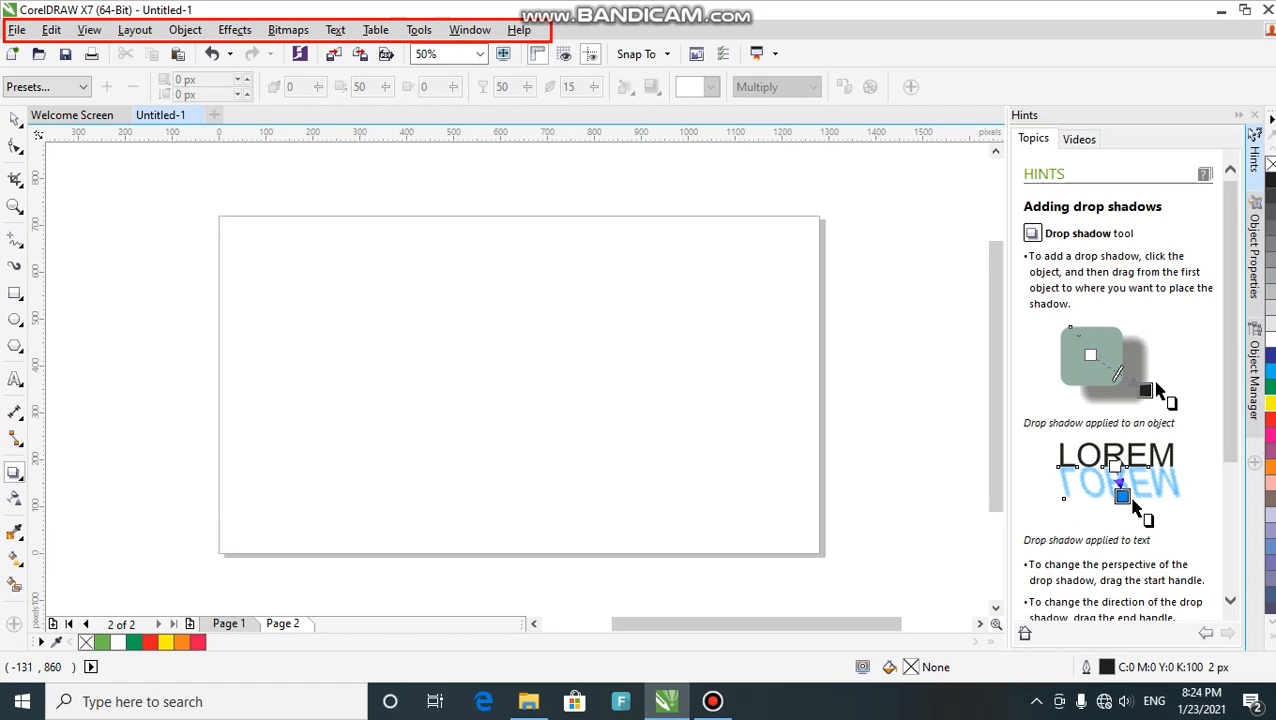
{"action": "key", "text": "ctrl+z"}
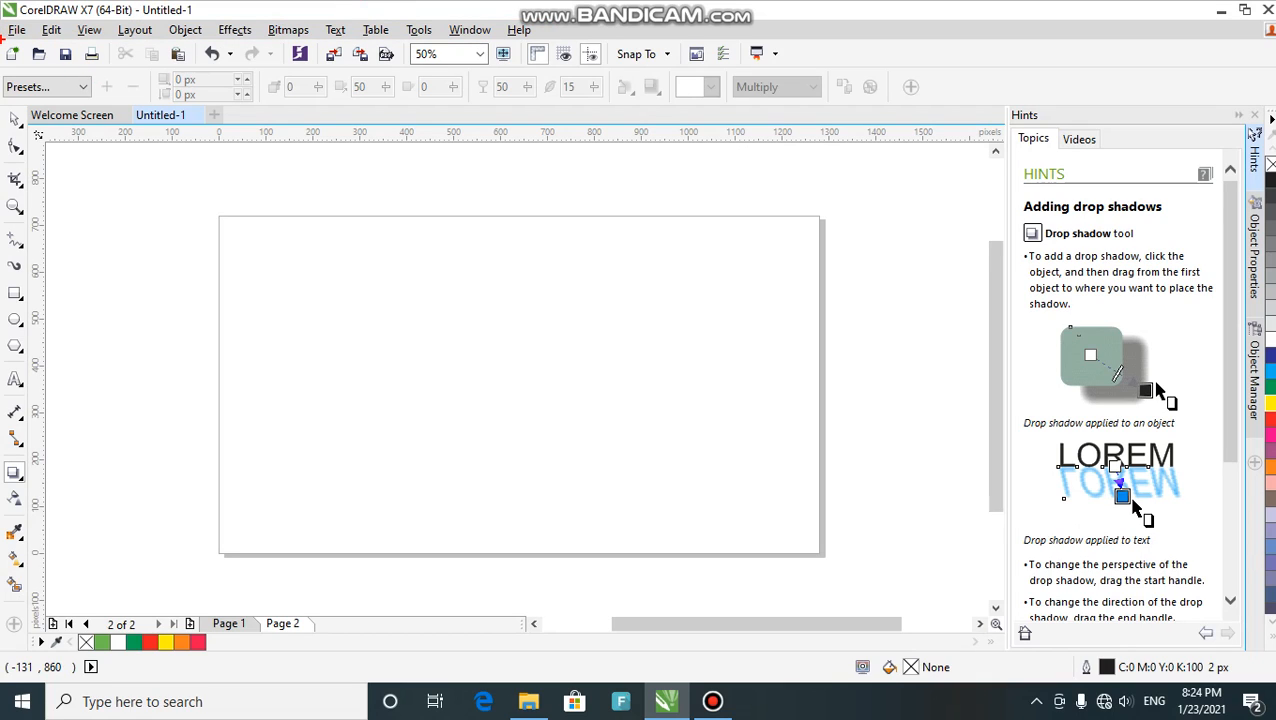
{"action": "mouse_move", "coordinate": [3, 40]}
{"action": "left_mouse_down"}
{"action": "mouse_move", "coordinate": [108, 72]}
{"action": "mouse_move", "coordinate": [788, 66]}
{"action": "left_mouse_up"}
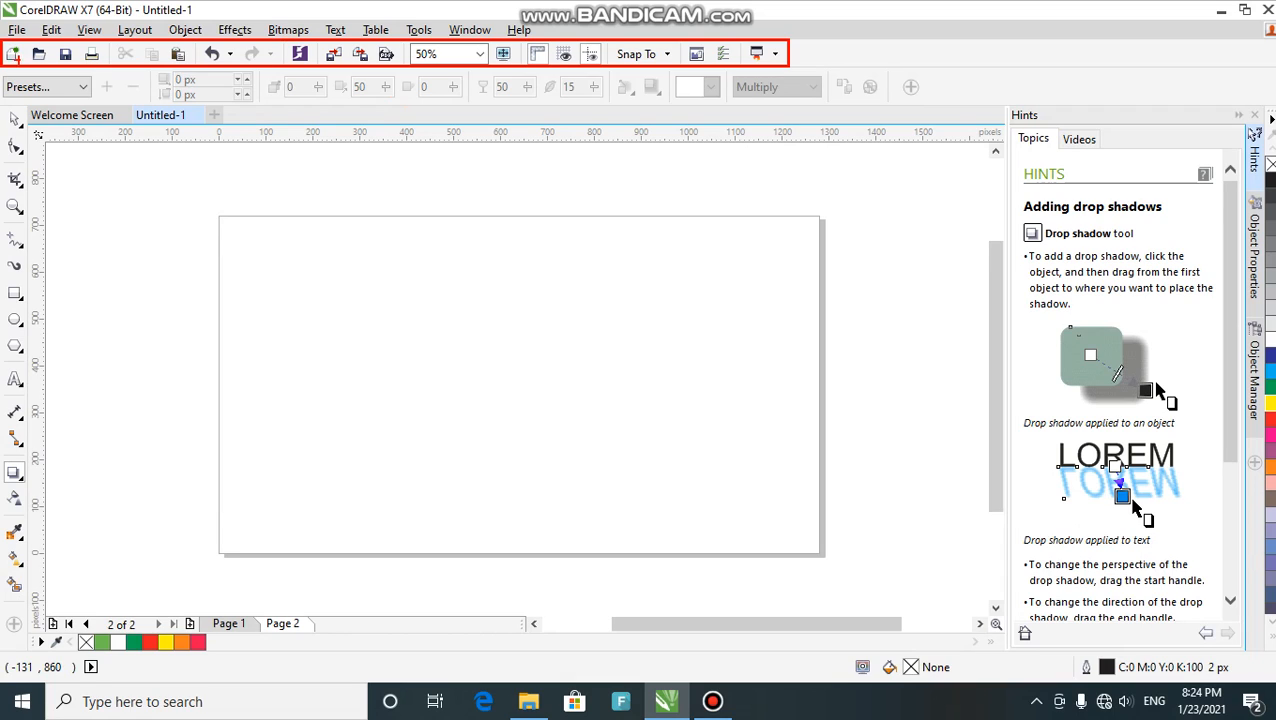
{"action": "key", "text": "e"}
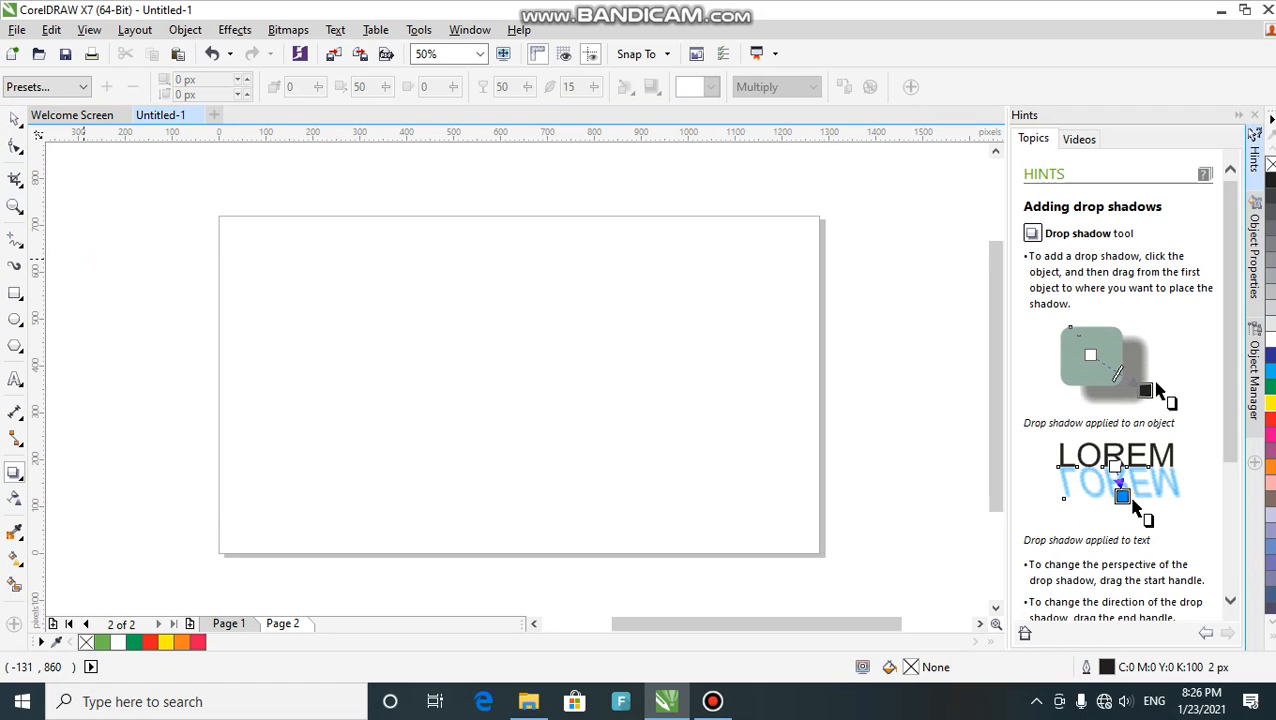
{"action": "left_click", "coordinate": [15, 292]}
- Draw a 584 × 332 px rectangle in the upper-left part of the page
{"action": "left_click_drag", "start_coordinate": [305, 270], "coordinate": [579, 427]}
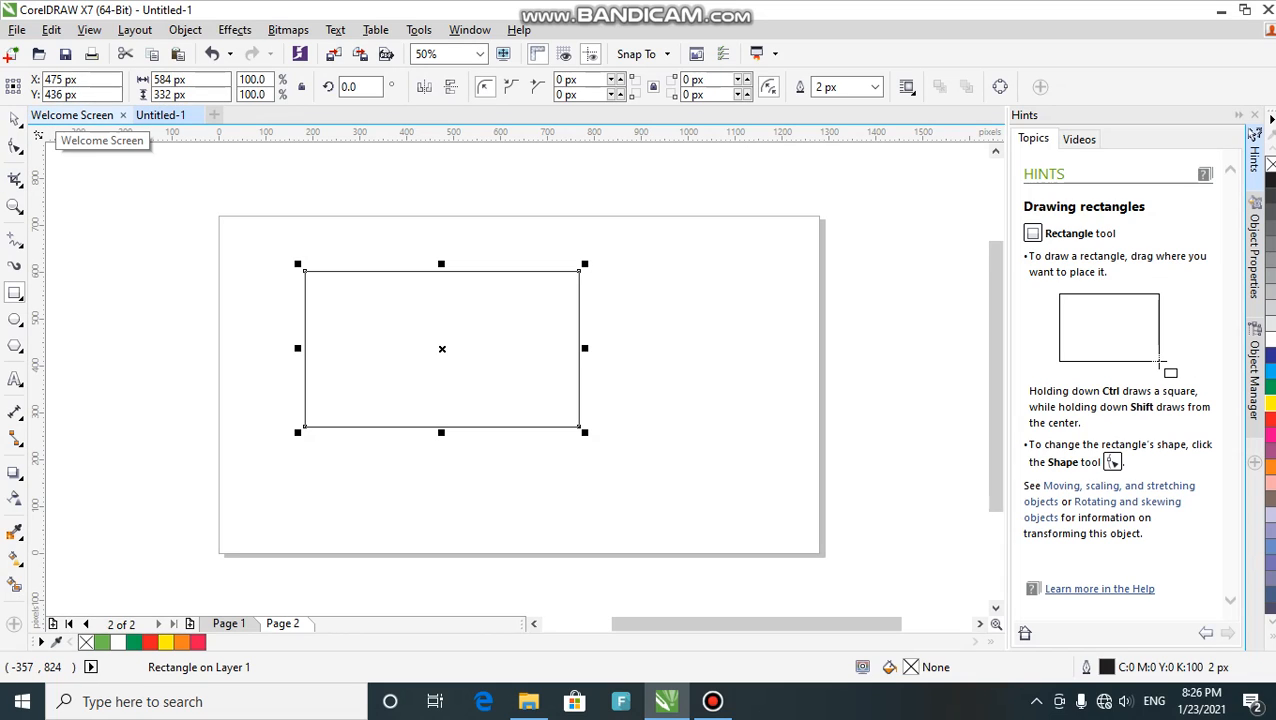
{"action": "mouse_move", "coordinate": [3, 66]}
{"action": "left_mouse_down"}
{"action": "mouse_move", "coordinate": [150, 118]}
{"action": "mouse_move", "coordinate": [177, 106]}
{"action": "mouse_move", "coordinate": [134, 81]}
{"action": "left_mouse_up"}
{"action": "mouse_move", "coordinate": [8, 70]}
{"action": "left_mouse_down"}
{"action": "mouse_move", "coordinate": [222, 122]}
{"action": "mouse_move", "coordinate": [406, 103]}
{"action": "mouse_move", "coordinate": [641, 103]}
{"action": "mouse_move", "coordinate": [661, 117]}
{"action": "left_mouse_up"}
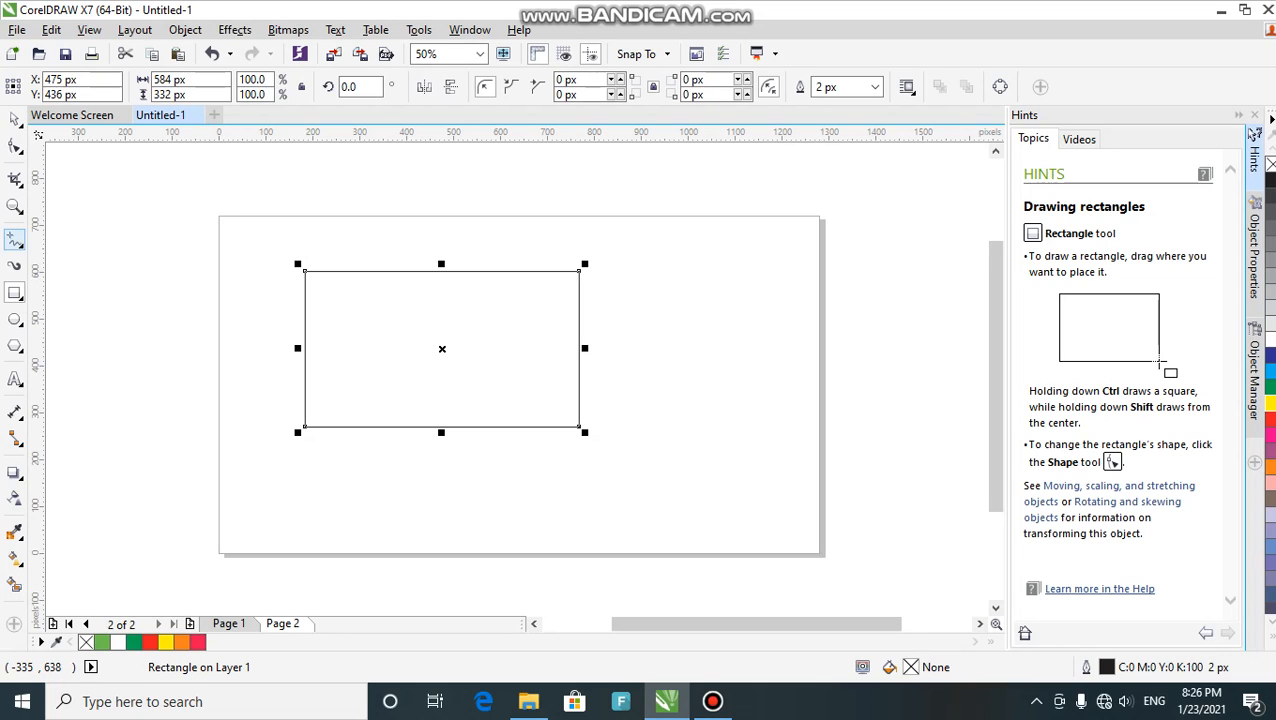
- Draw a wavy 728 × 25 px freehand curve across the top of the page
{"action": "left_click", "coordinate": [15, 240]}
{"action": "left_click_drag", "start_coordinate": [306, 231], "coordinate": [652, 234]}
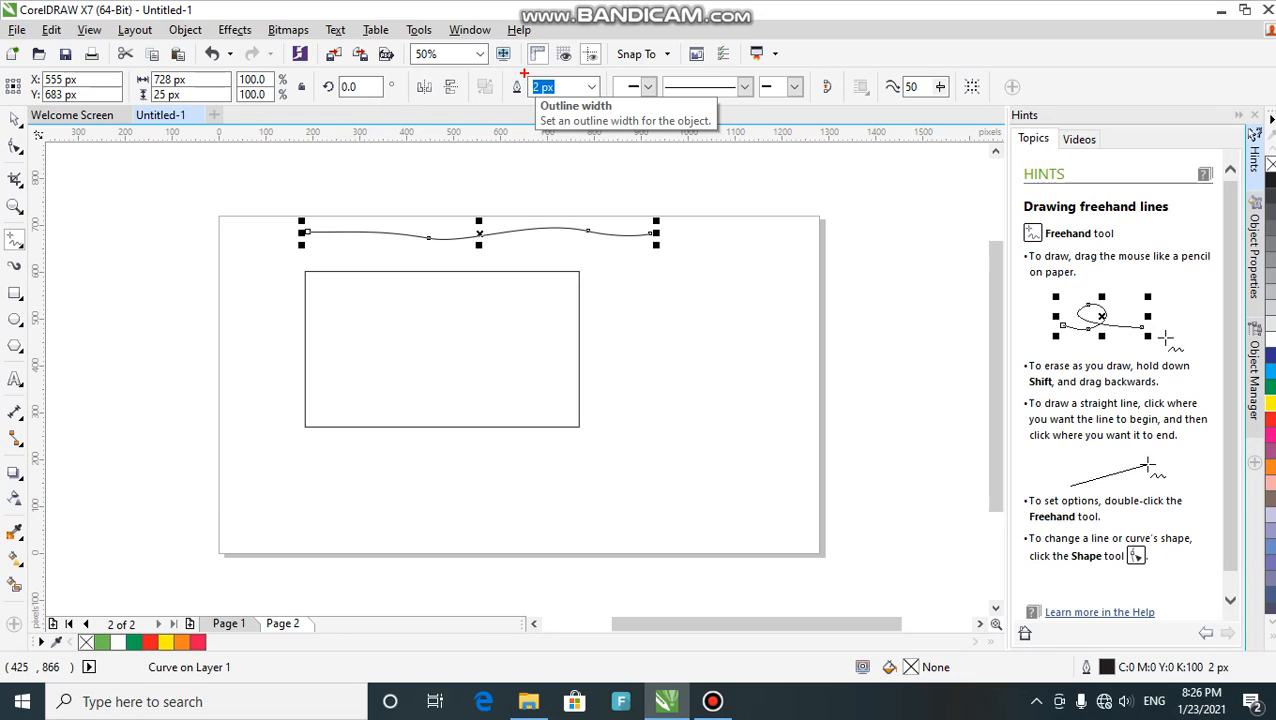
{"action": "left_click_drag", "start_coordinate": [522, 72], "coordinate": [634, 120]}
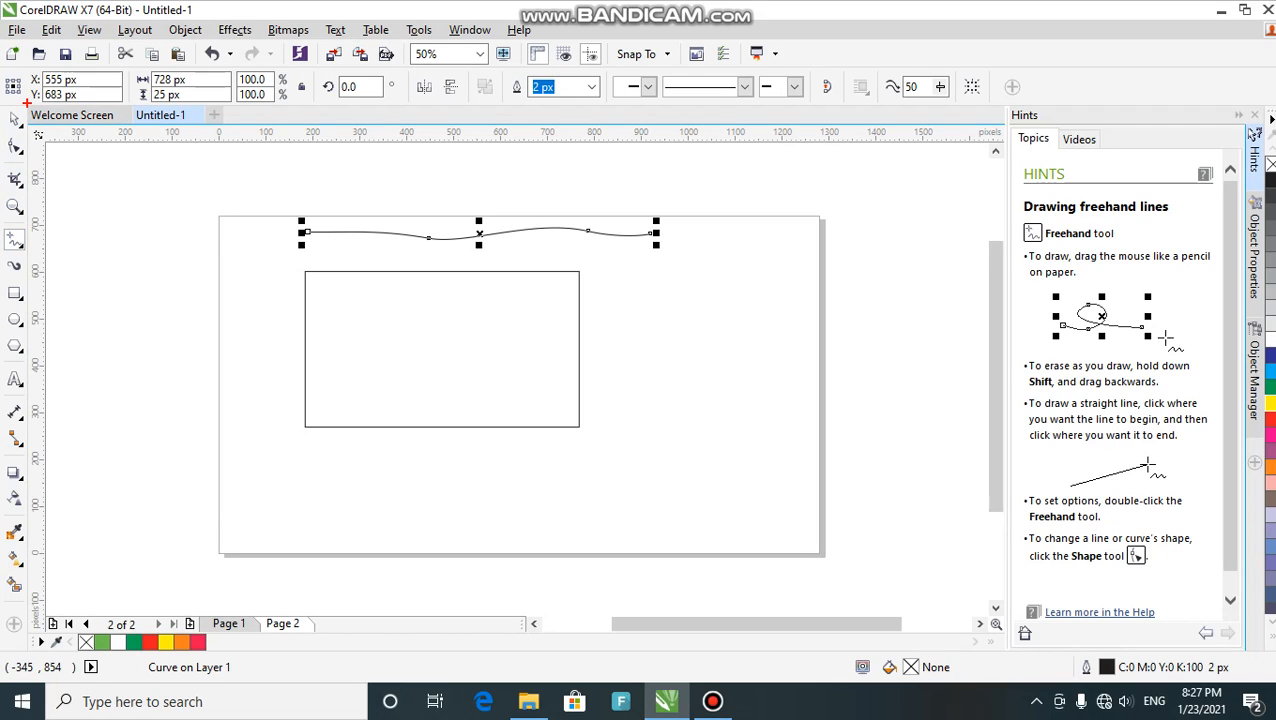
{"action": "mouse_move", "coordinate": [2, 107]}
{"action": "left_mouse_down"}
{"action": "mouse_move", "coordinate": [34, 188]}
{"action": "mouse_move", "coordinate": [34, 449]}
{"action": "left_mouse_up"}
{"action": "mouse_move", "coordinate": [49, 606]}
{"action": "left_mouse_down"}
{"action": "mouse_move", "coordinate": [80, 640]}
{"action": "mouse_move", "coordinate": [340, 637]}
{"action": "left_mouse_up"}
{"action": "mouse_move", "coordinate": [523, 596]}
{"action": "left_mouse_down"}
{"action": "mouse_move", "coordinate": [661, 655]}
{"action": "mouse_move", "coordinate": [997, 642]}
{"action": "left_mouse_up"}
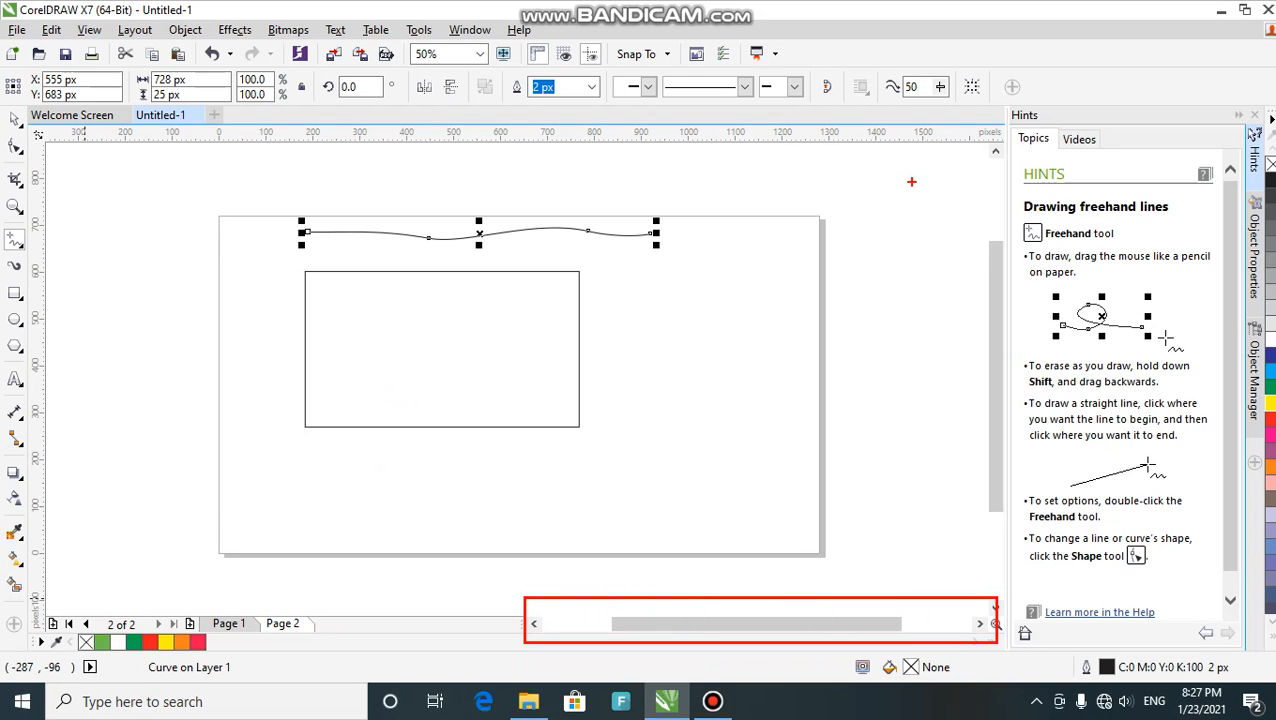
{"action": "mouse_move", "coordinate": [972, 159]}
{"action": "left_mouse_down"}
{"action": "mouse_move", "coordinate": [1014, 310]}
{"action": "mouse_move", "coordinate": [1037, 556]}
{"action": "left_mouse_up"}
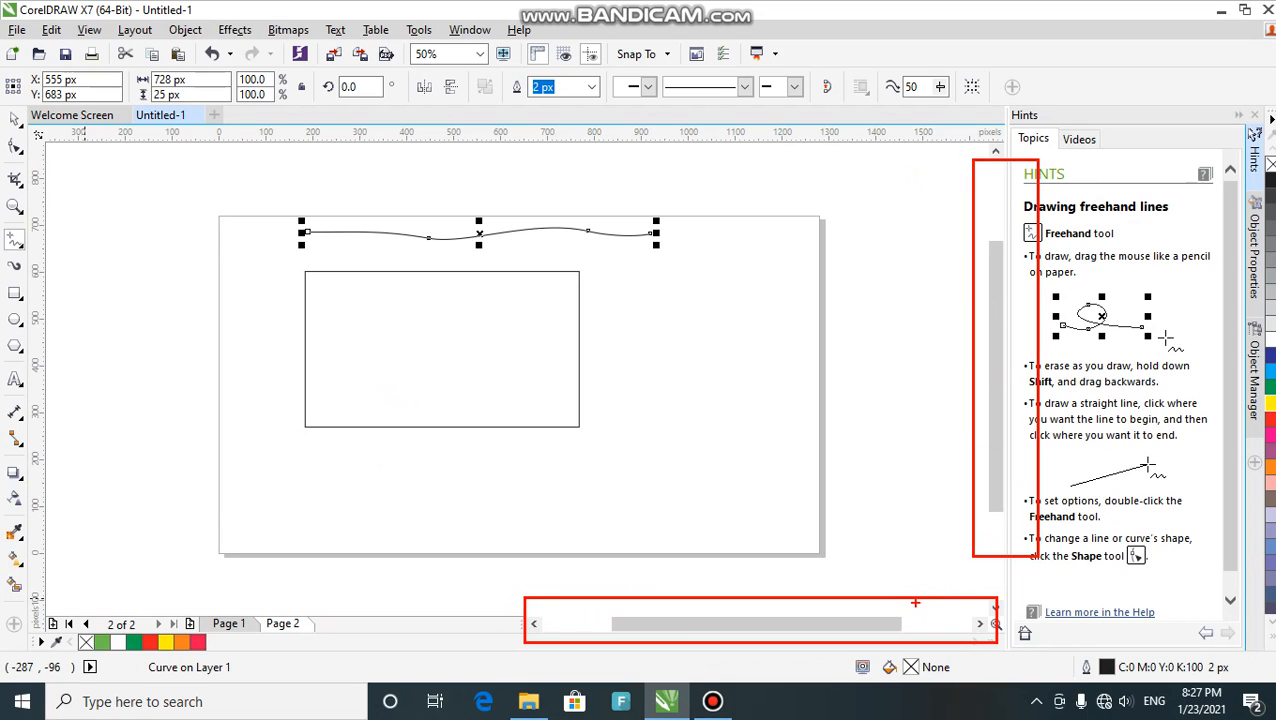
{"action": "mouse_move", "coordinate": [918, 622]}
{"action": "left_mouse_down"}
{"action": "mouse_move", "coordinate": [726, 623]}
{"action": "mouse_move", "coordinate": [592, 592]}
{"action": "left_mouse_up"}
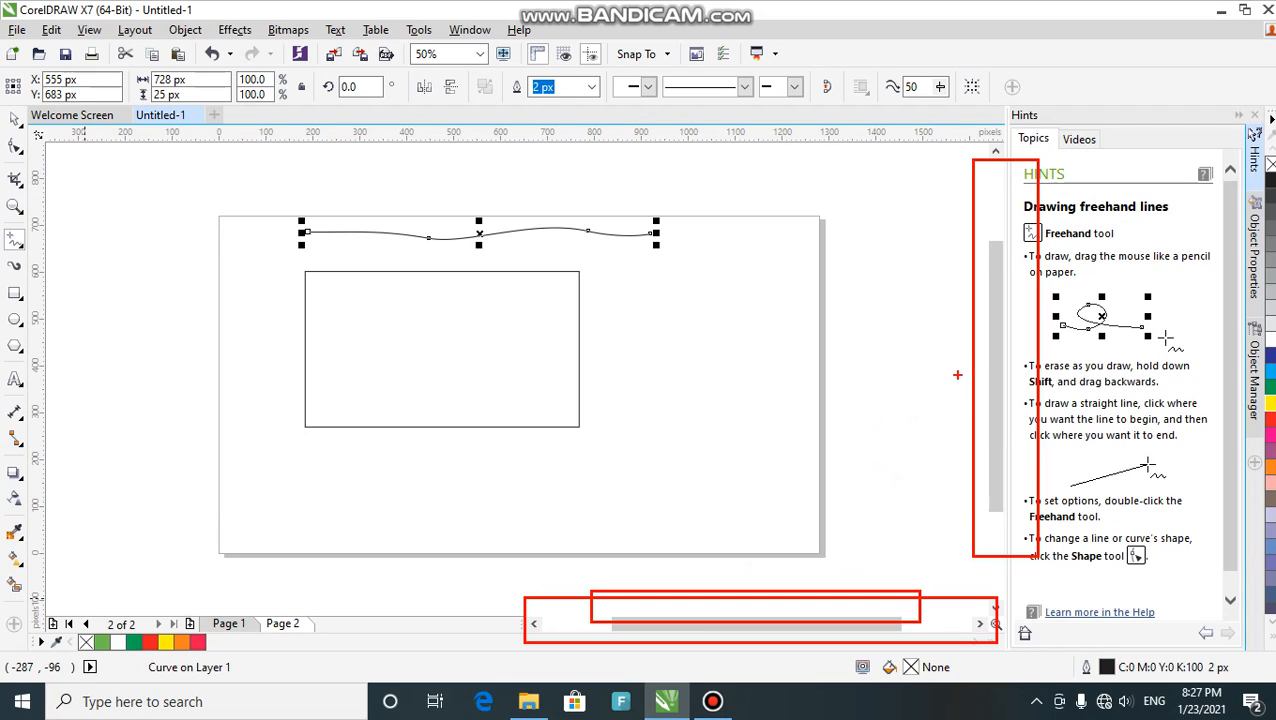
{"action": "key", "text": "Escape"}
{"action": "left_click_drag", "start_coordinate": [996, 396], "coordinate": [996, 406]}
{"action": "mouse_move", "coordinate": [756, 624]}
{"action": "left_mouse_down"}
{"action": "mouse_move", "coordinate": [829, 624]}
{"action": "mouse_move", "coordinate": [699, 624]}
{"action": "mouse_move", "coordinate": [748, 624]}
{"action": "left_mouse_up"}
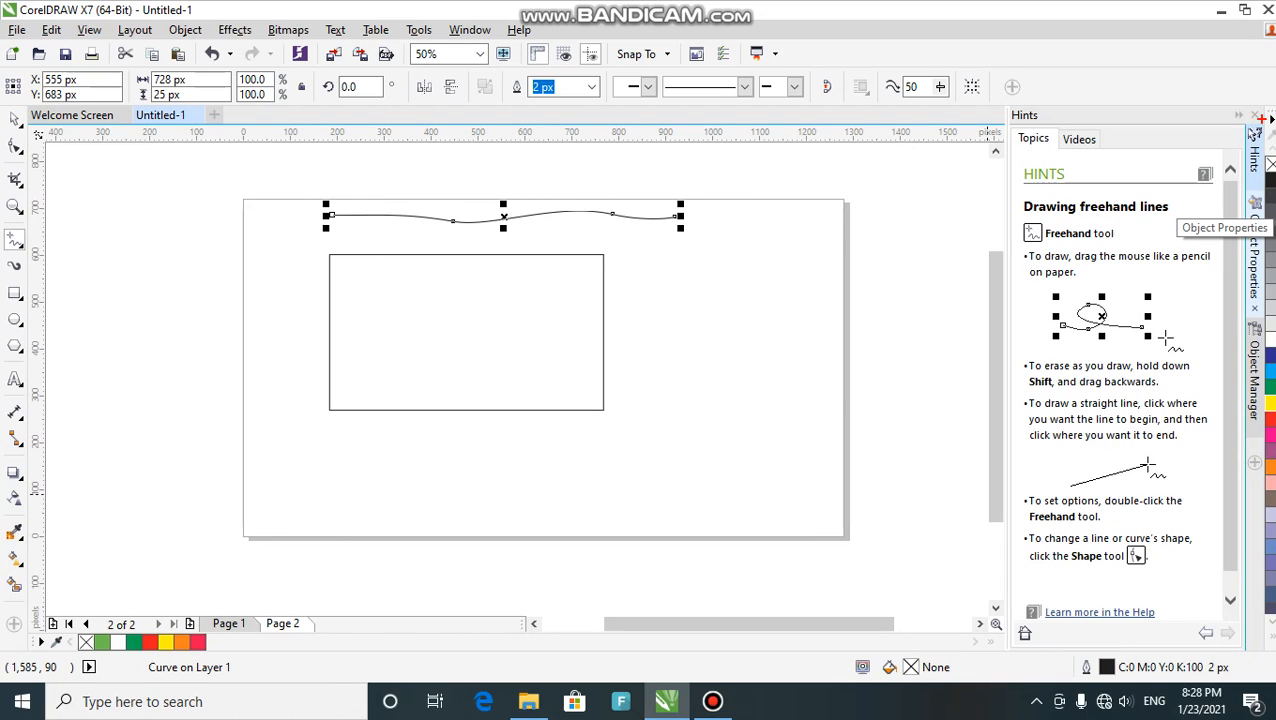
{"action": "mouse_move", "coordinate": [1260, 103]}
{"action": "left_mouse_down"}
{"action": "mouse_move", "coordinate": [1272, 176]}
{"action": "mouse_move", "coordinate": [1272, 622]}
{"action": "left_mouse_up"}
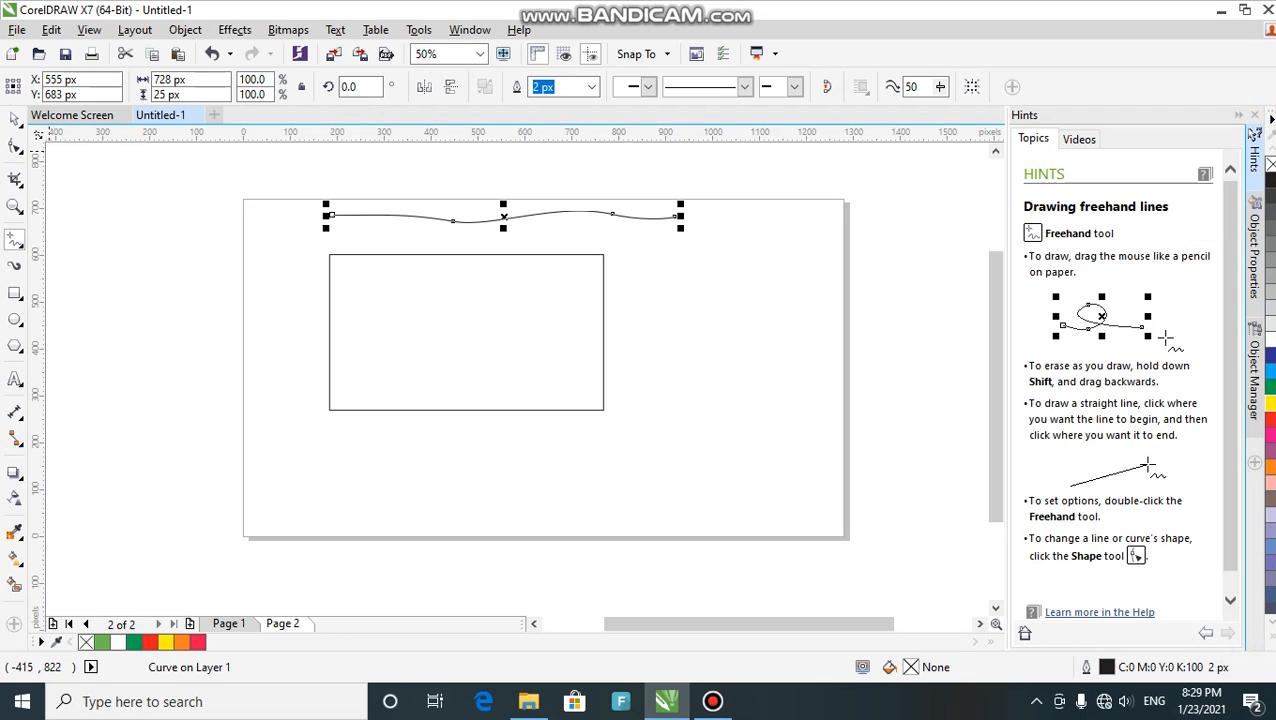
{"action": "left_click", "coordinate": [14, 120]}
- Fill the rectangle solid red (C:0 M:100 Y:100 K:0) below the wavy line
{"action": "left_click", "coordinate": [392, 316]}
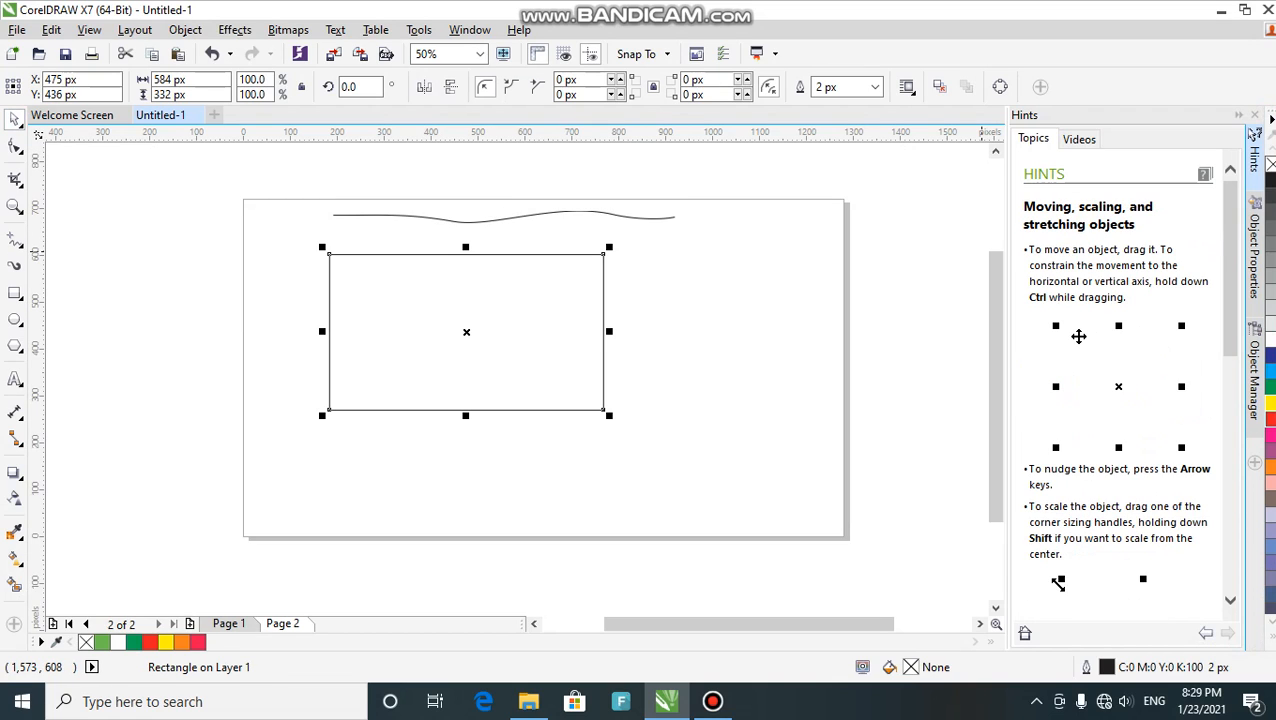
{"action": "left_click", "coordinate": [1269, 418]}
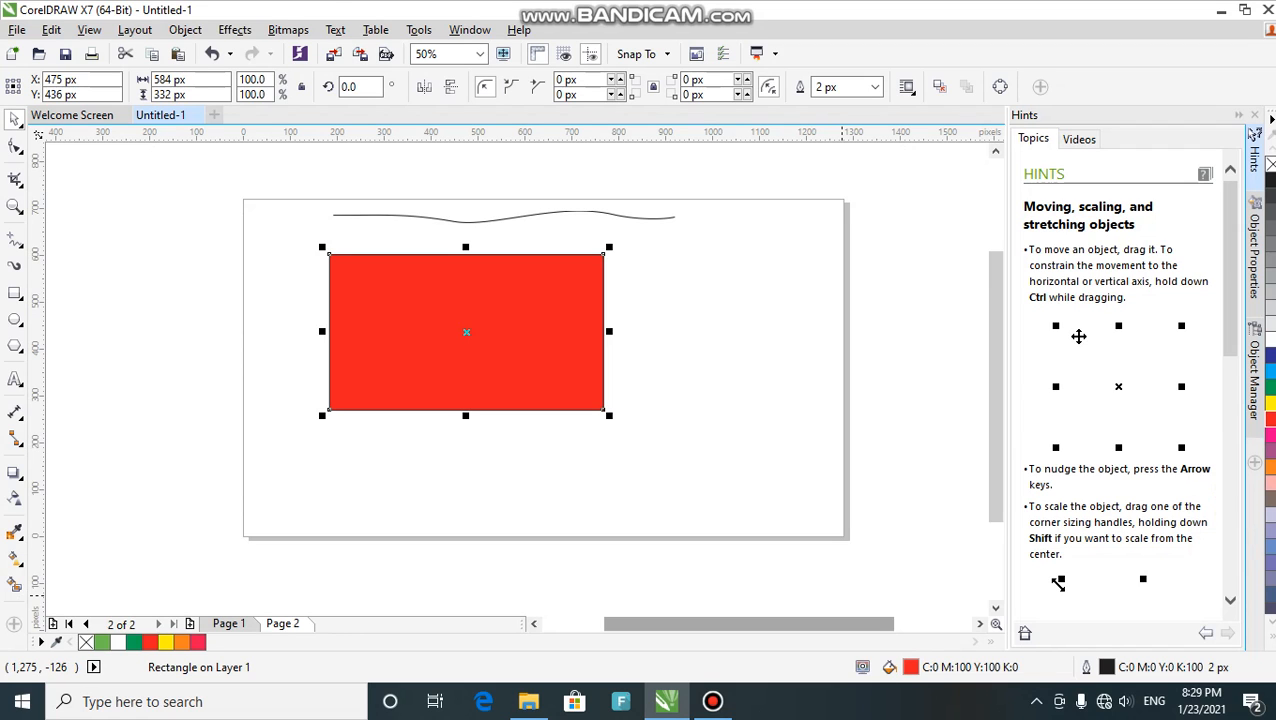
{"action": "left_click", "coordinate": [712, 701]}
{"action": "left_click", "coordinate": [712, 701]}
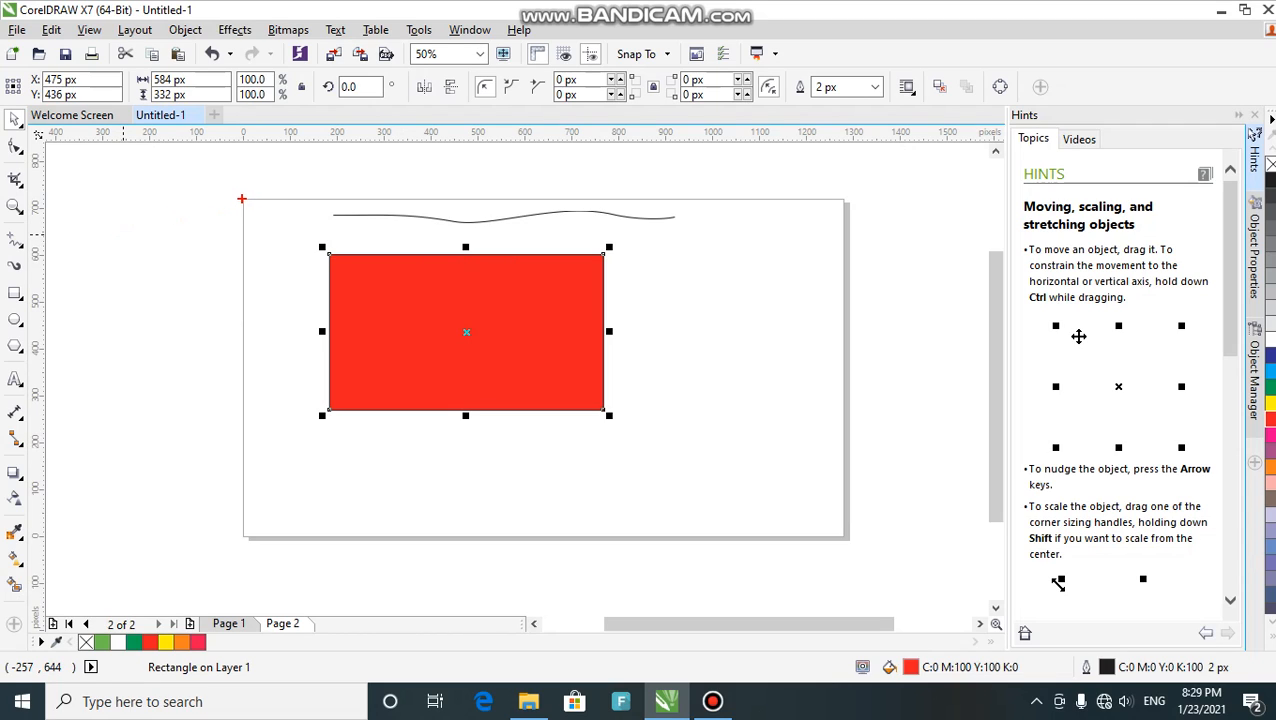
{"action": "mouse_move", "coordinate": [241, 199]}
{"action": "left_mouse_down"}
{"action": "mouse_move", "coordinate": [634, 466]}
{"action": "mouse_move", "coordinate": [845, 538]}
{"action": "left_mouse_up"}
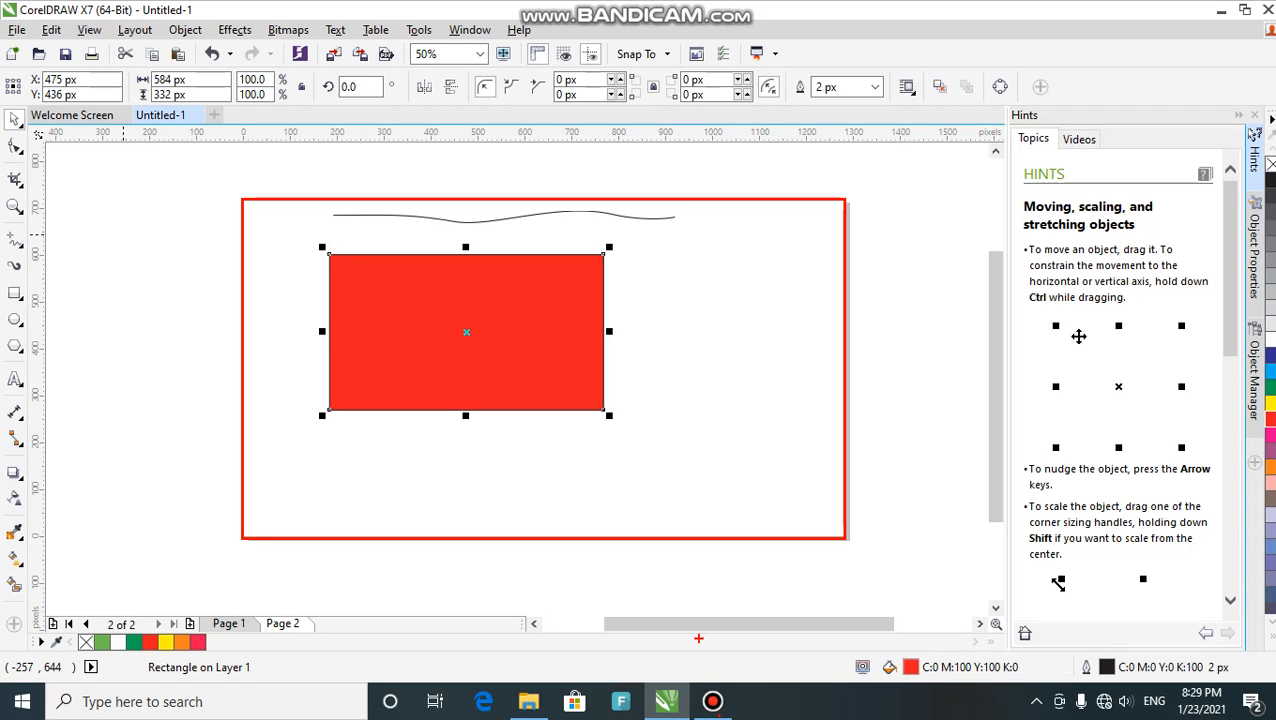
{"action": "mouse_move", "coordinate": [712, 701]}
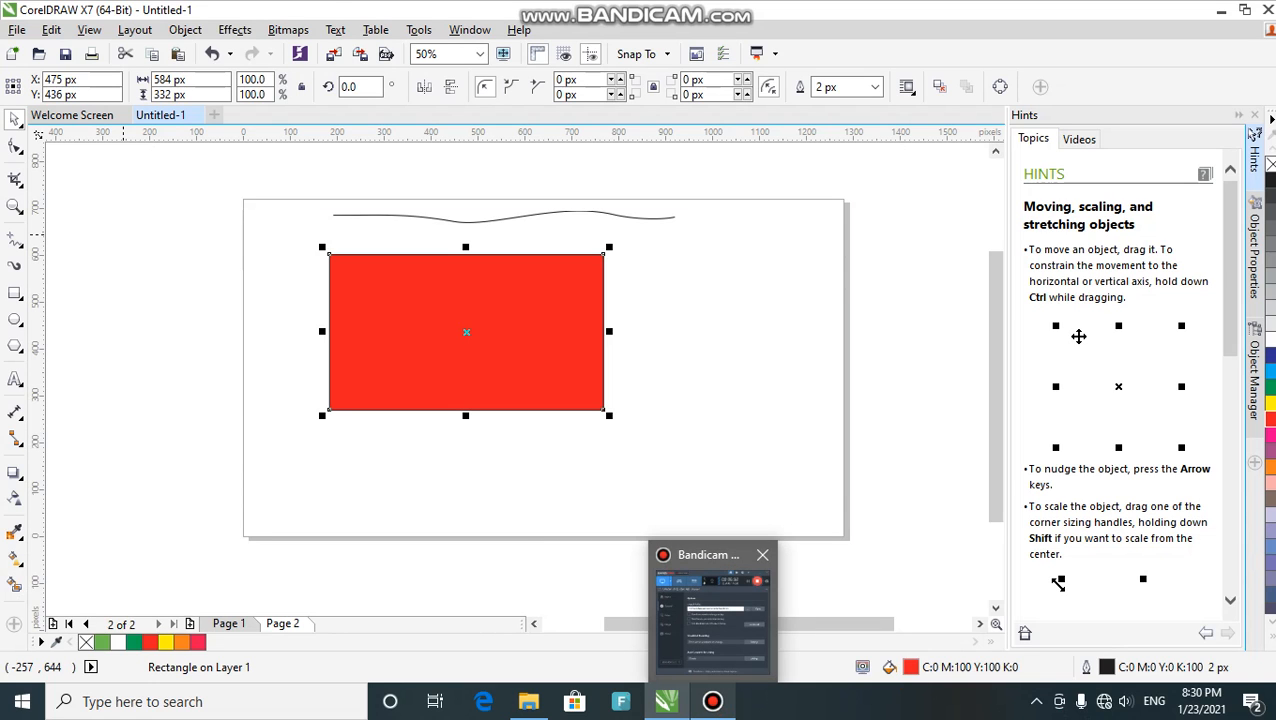
{"action": "left_click", "coordinate": [712, 612]}
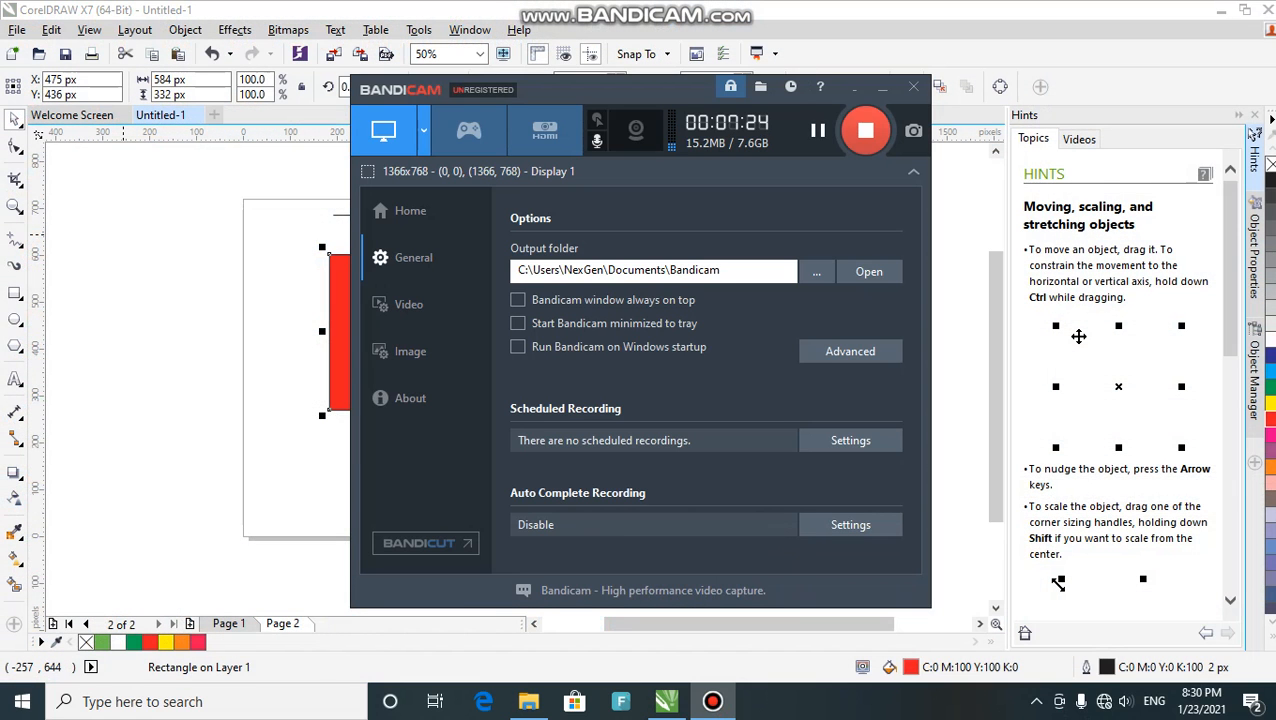
{"action": "left_click", "coordinate": [882, 89]}
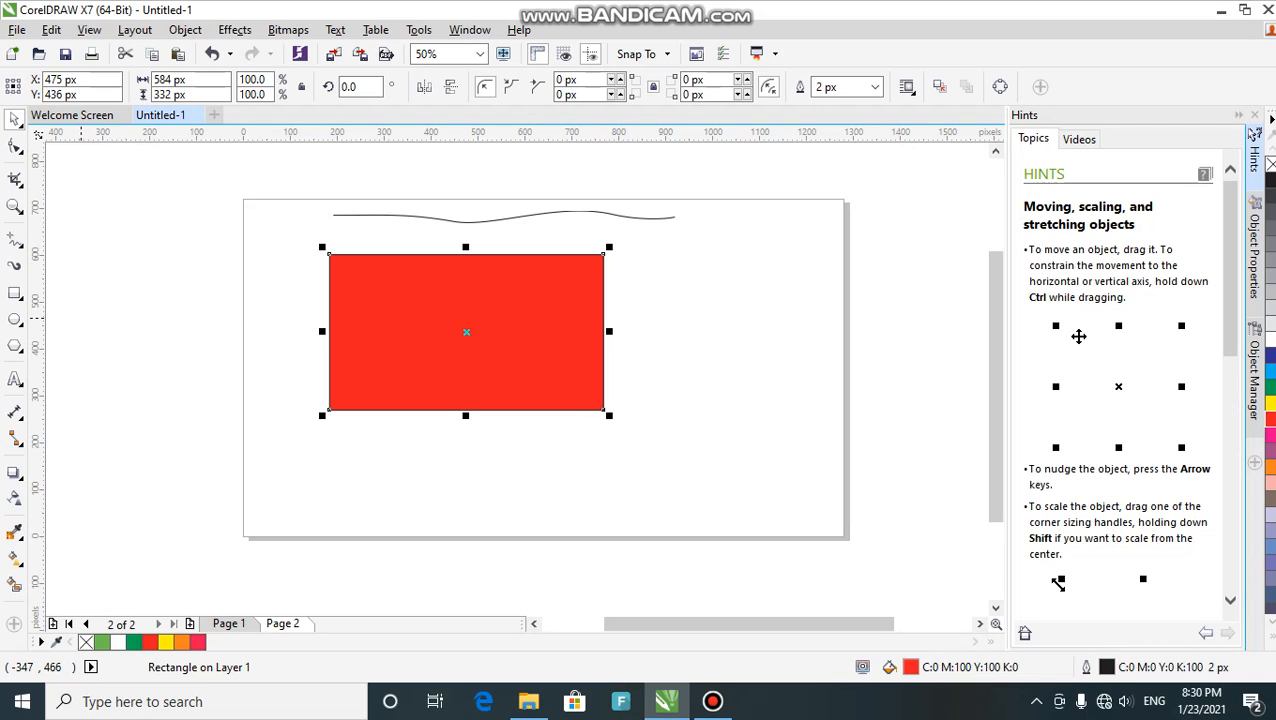
- Scale the red rectangle down to 352 × 200 px, about 60.2% of its size
{"action": "mouse_move", "coordinate": [80, 262]}
{"action": "left_mouse_down"}
{"action": "mouse_move", "coordinate": [252, 461]}
{"action": "mouse_move", "coordinate": [122, 221]}
{"action": "mouse_move", "coordinate": [97, 310]}
{"action": "mouse_move", "coordinate": [176, 351]}
{"action": "mouse_move", "coordinate": [182, 181]}
{"action": "left_mouse_up"}
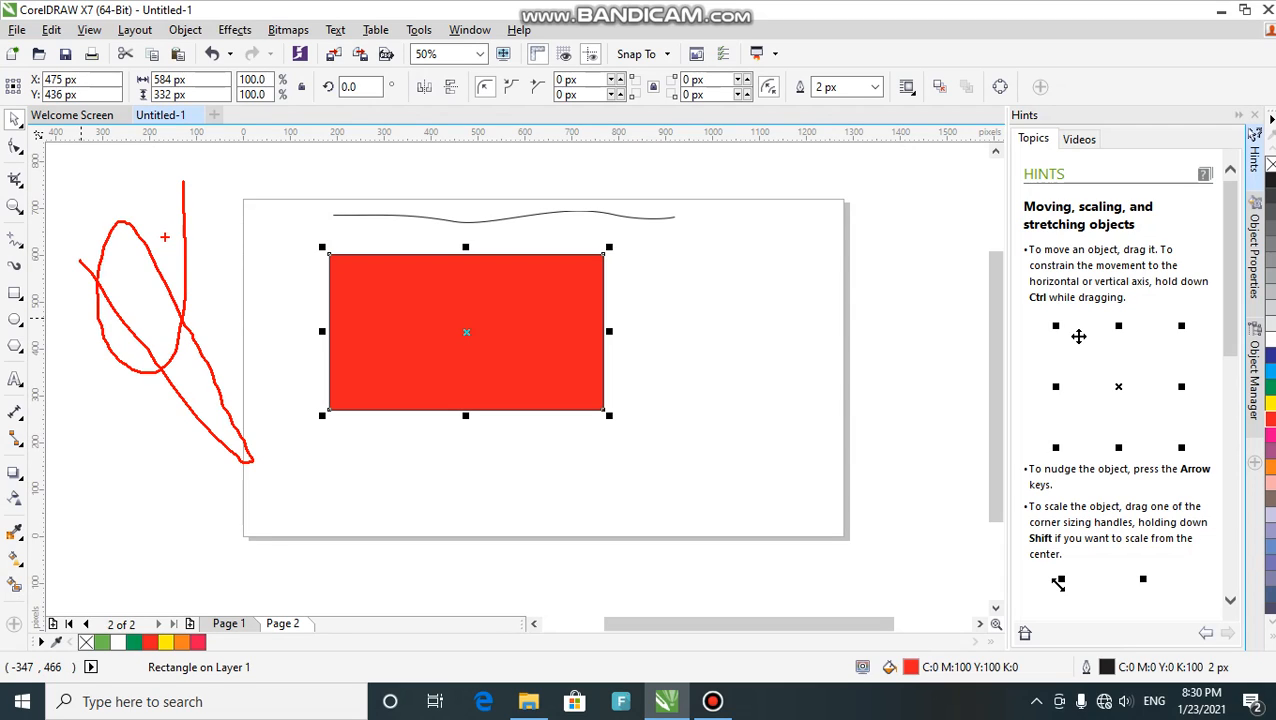
{"action": "key", "text": "Escape"}
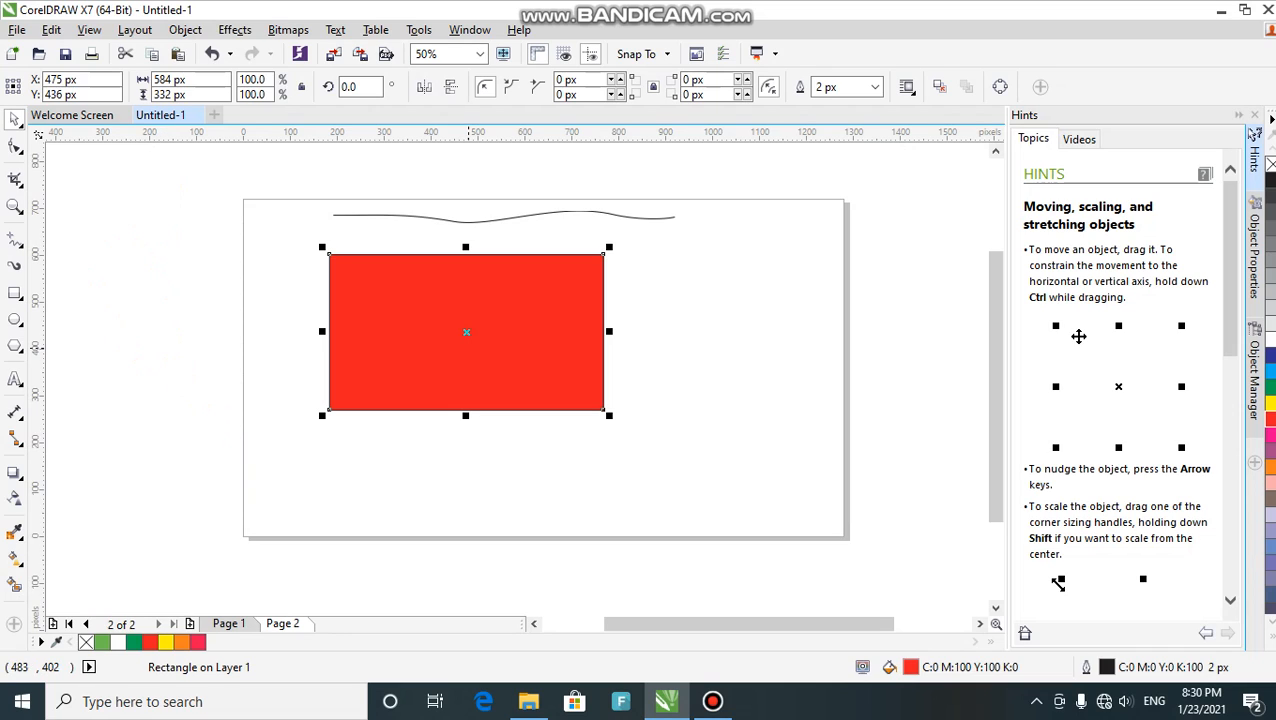
{"action": "left_click_drag", "start_coordinate": [466, 332], "coordinate": [84, 352]}
{"action": "left_click_drag", "start_coordinate": [226, 262], "coordinate": [118, 330]}
- Move the shrunken red rectangle so it straddles the page's left edge, then bring up Bandicam
{"action": "left_click", "coordinate": [205, 288]}
{"action": "left_click_drag", "start_coordinate": [86, 379], "coordinate": [311, 353]}
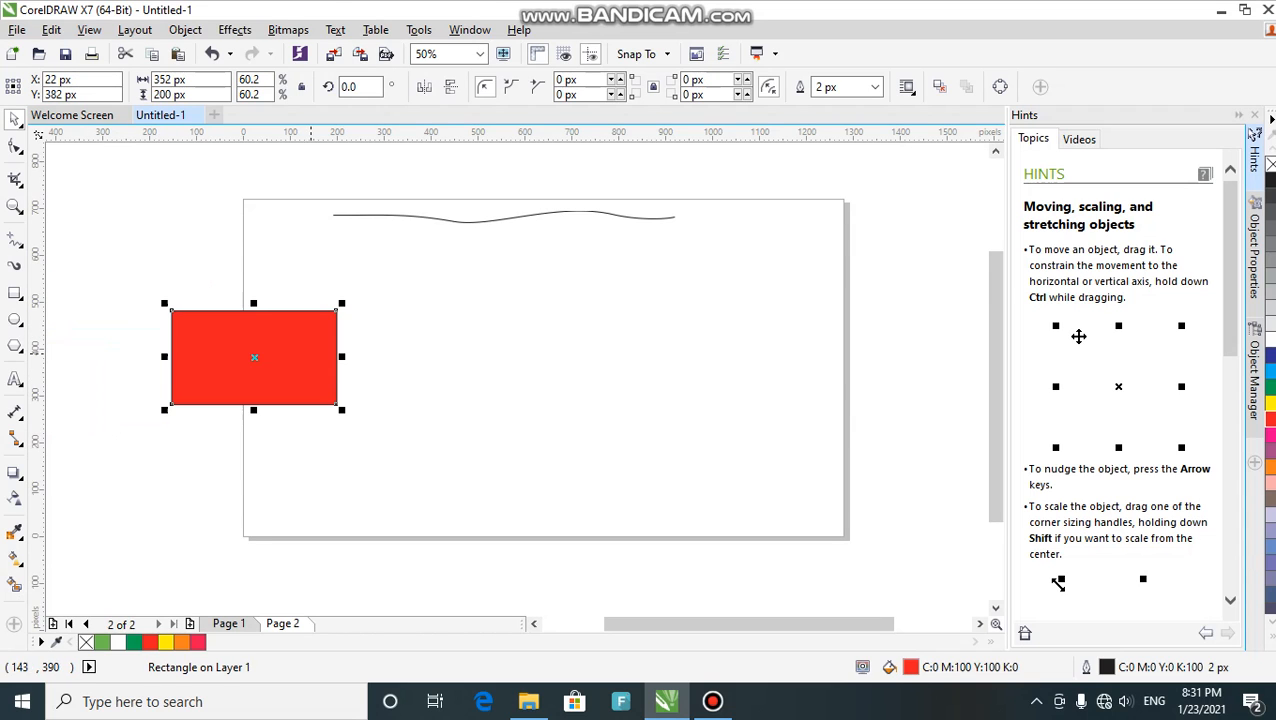
{"action": "left_click", "coordinate": [712, 701]}
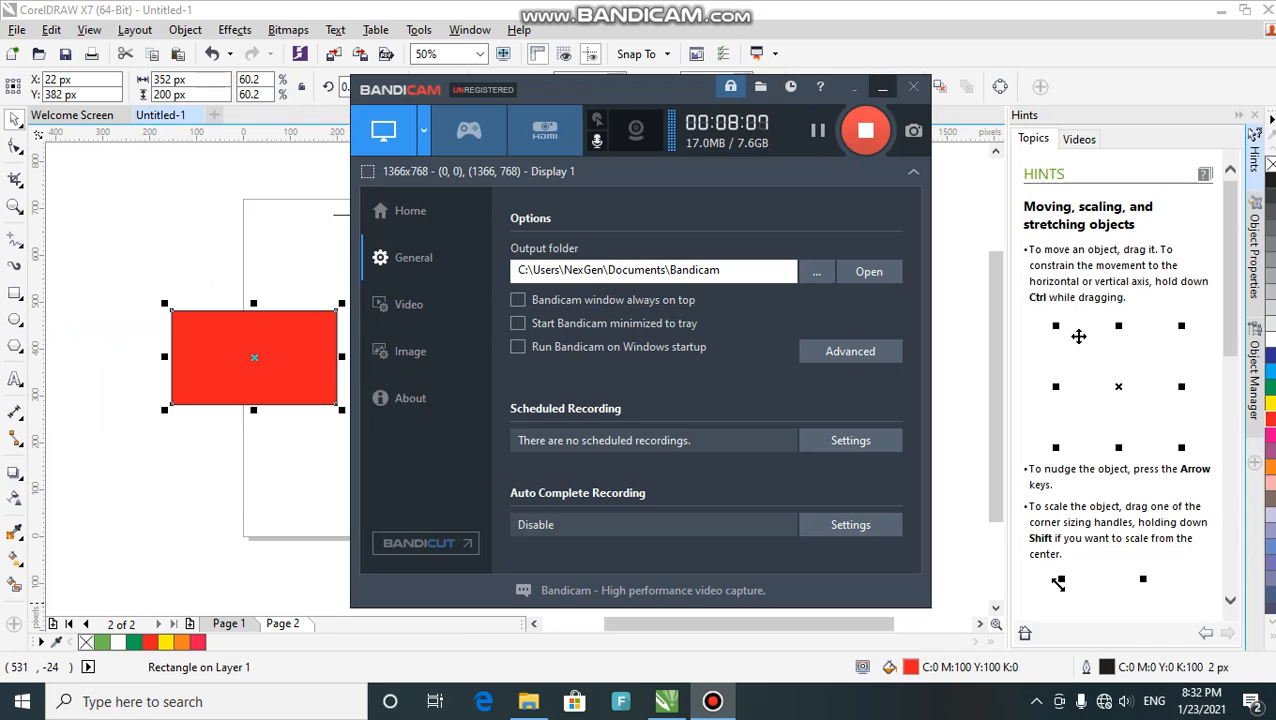
- Move the red rectangle fully off the page, left of it at X −257, Y 550 px
{"action": "left_click", "coordinate": [882, 88]}
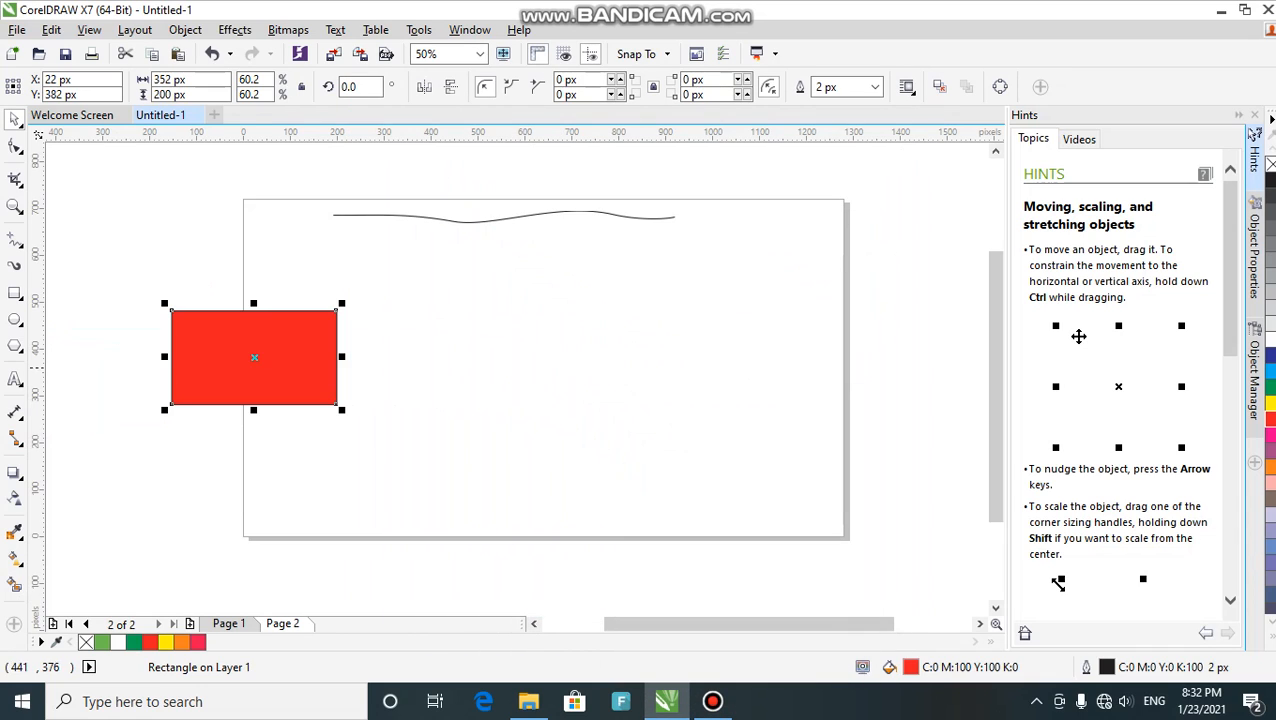
{"action": "left_click_drag", "start_coordinate": [254, 357], "coordinate": [122, 278]}
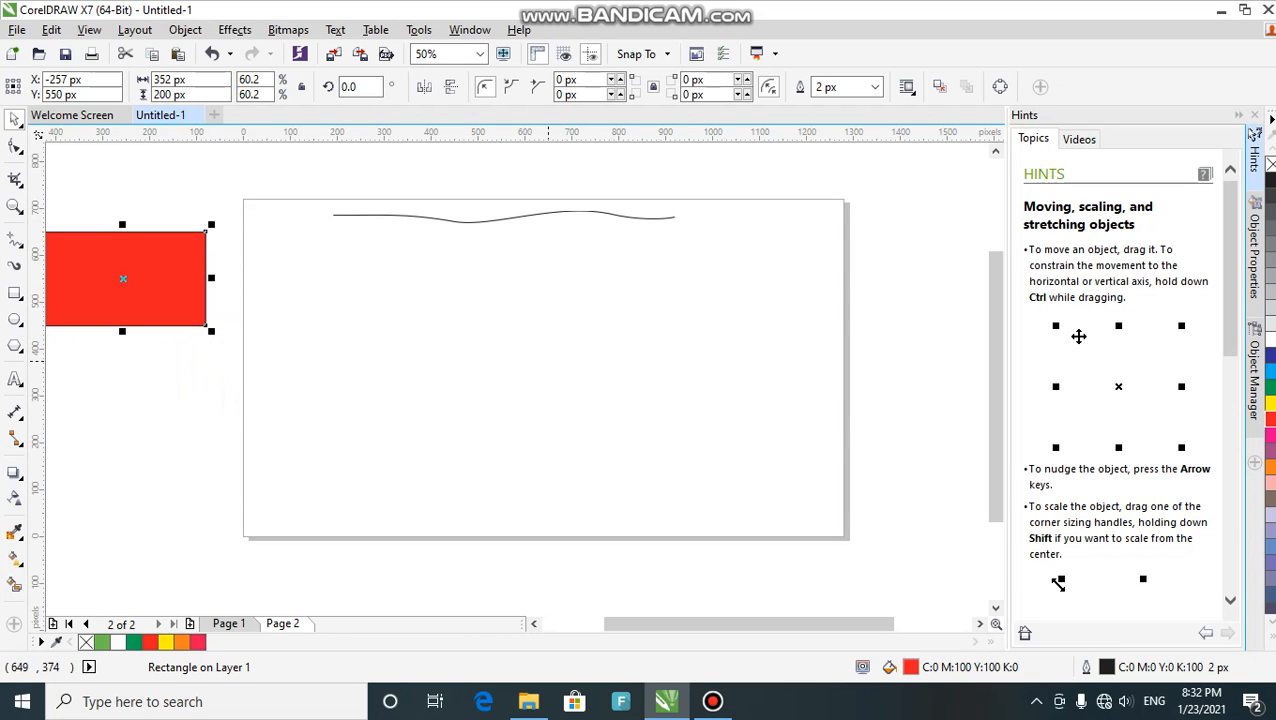
{"action": "left_click", "coordinate": [712, 701]}
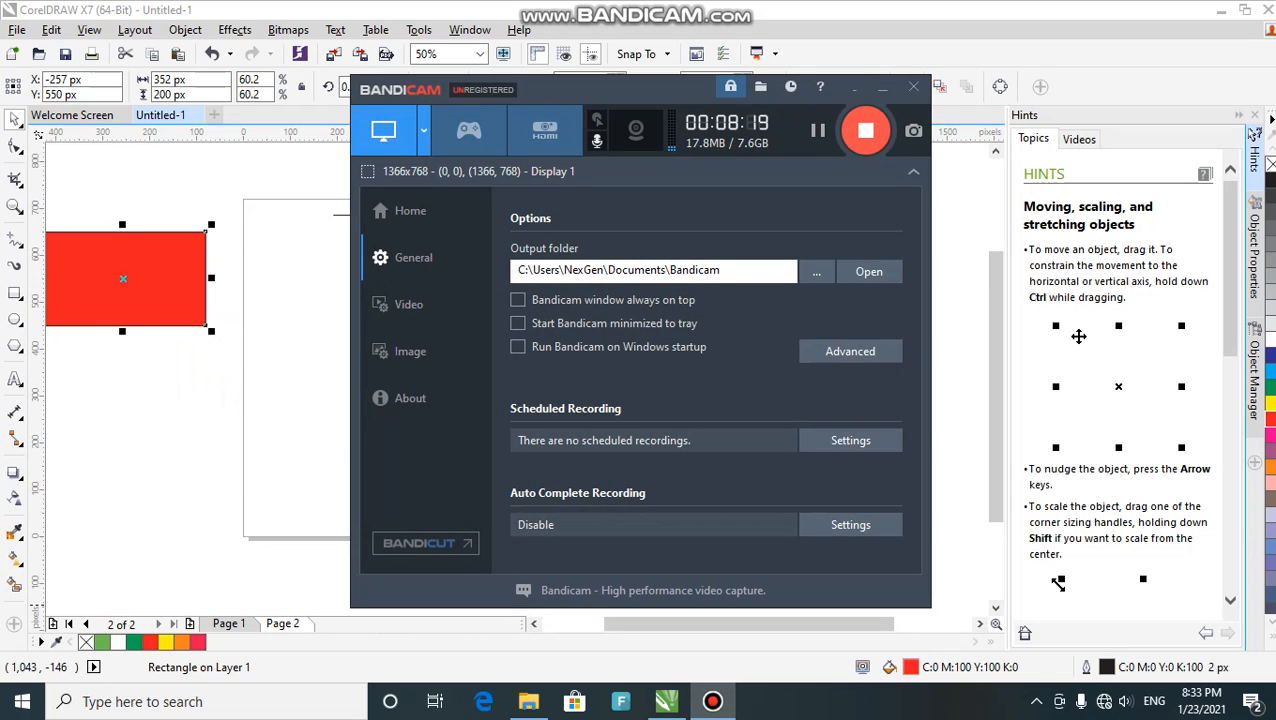
{"action": "left_click", "coordinate": [882, 88]}
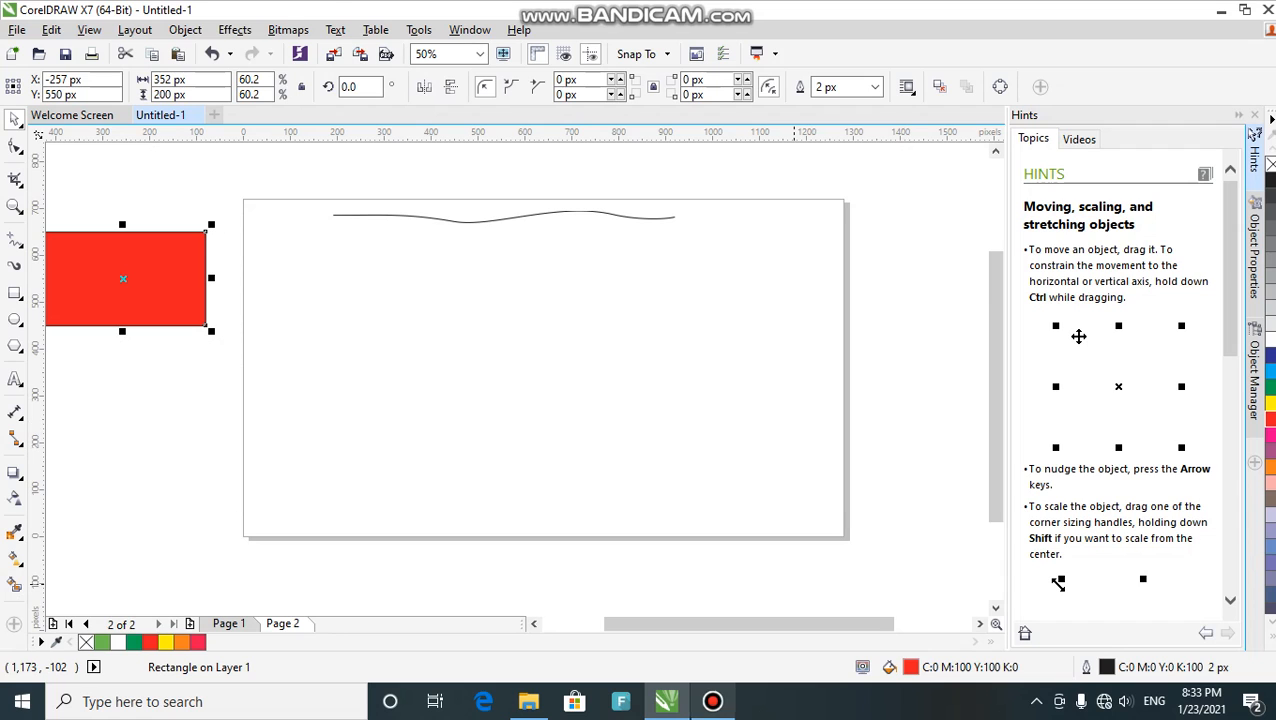
{"action": "left_click", "coordinate": [712, 701]}
{"action": "left_click", "coordinate": [712, 701]}
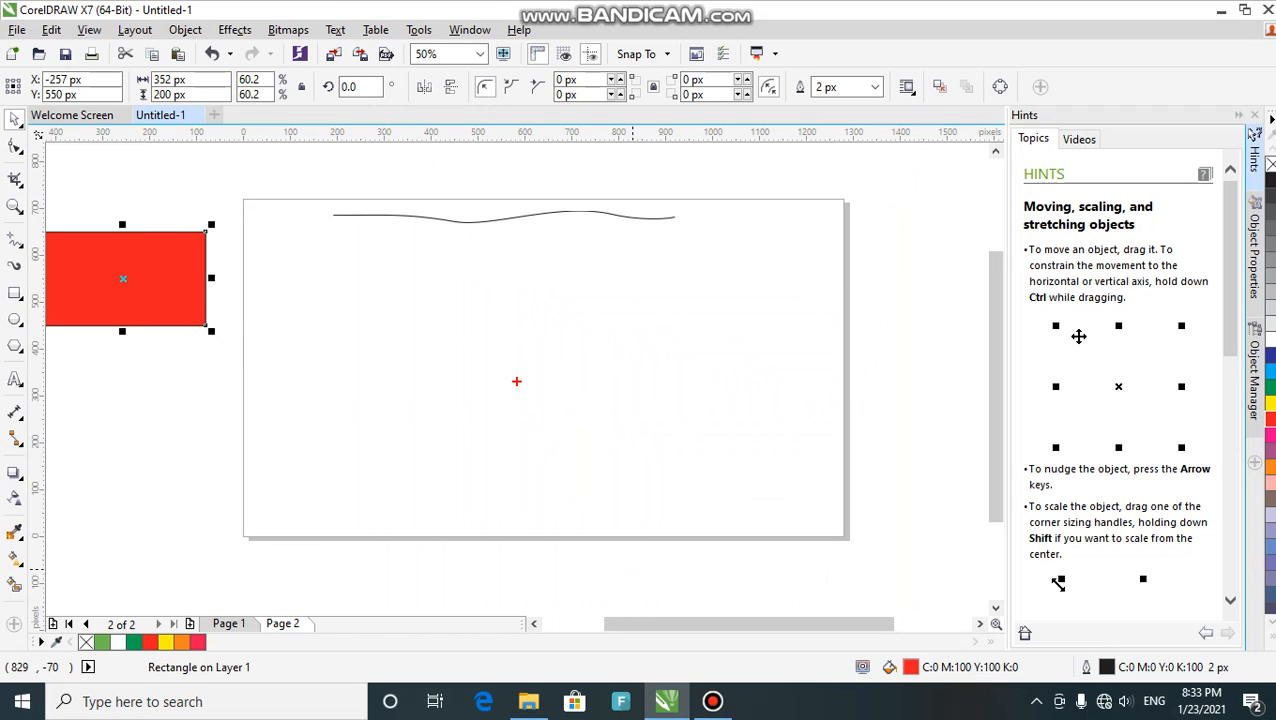
{"action": "left_click_drag", "start_coordinate": [524, 396], "coordinate": [524, 452]}
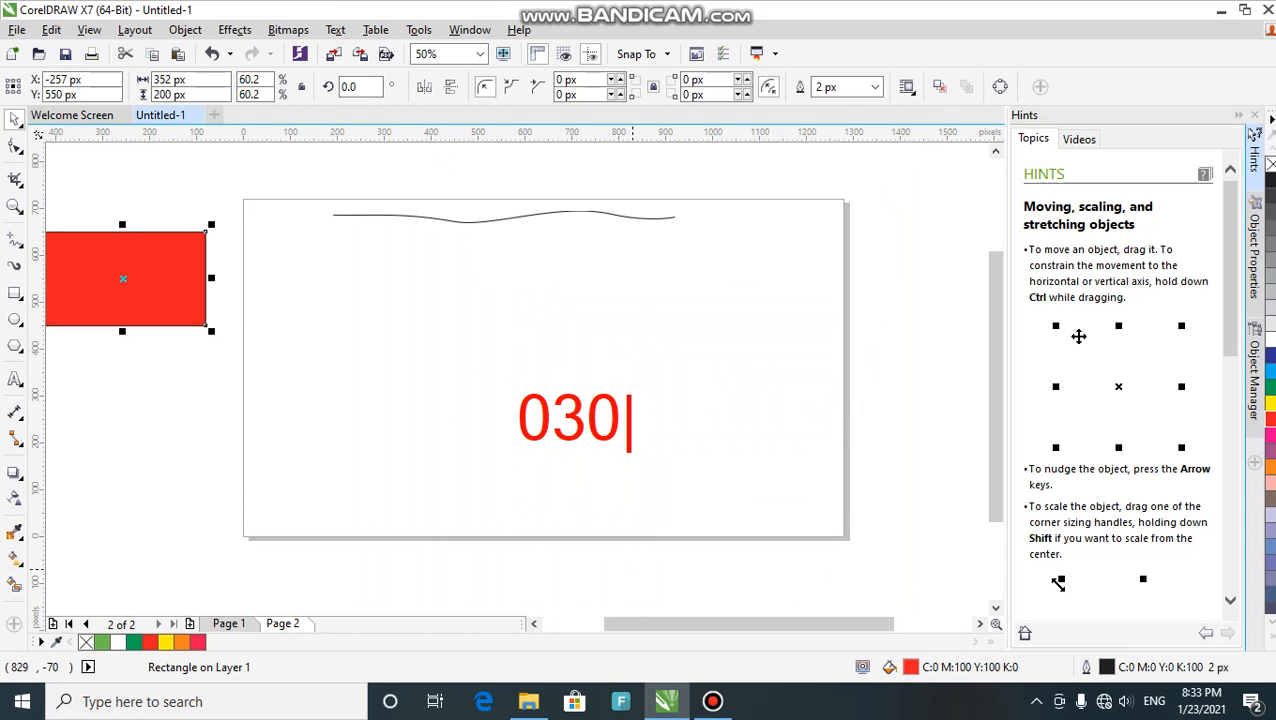
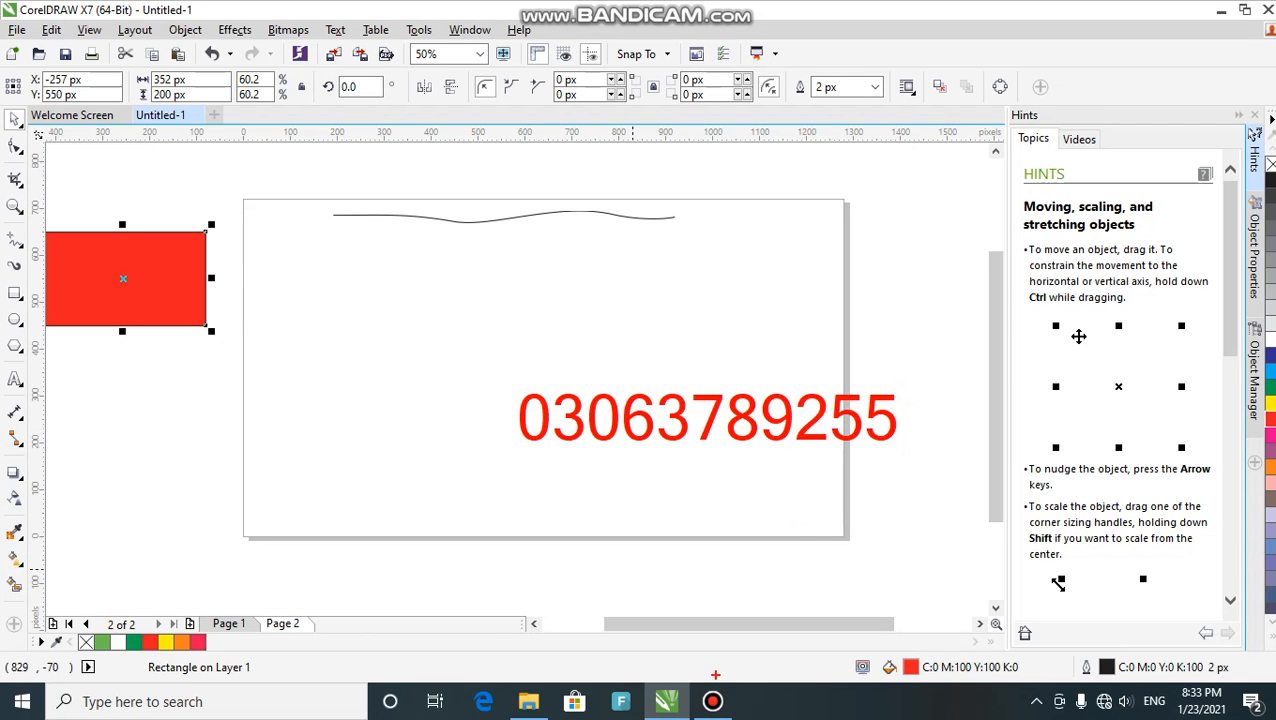
{"action": "key", "text": "Escape"}
{"action": "mouse_move", "coordinate": [712, 701]}
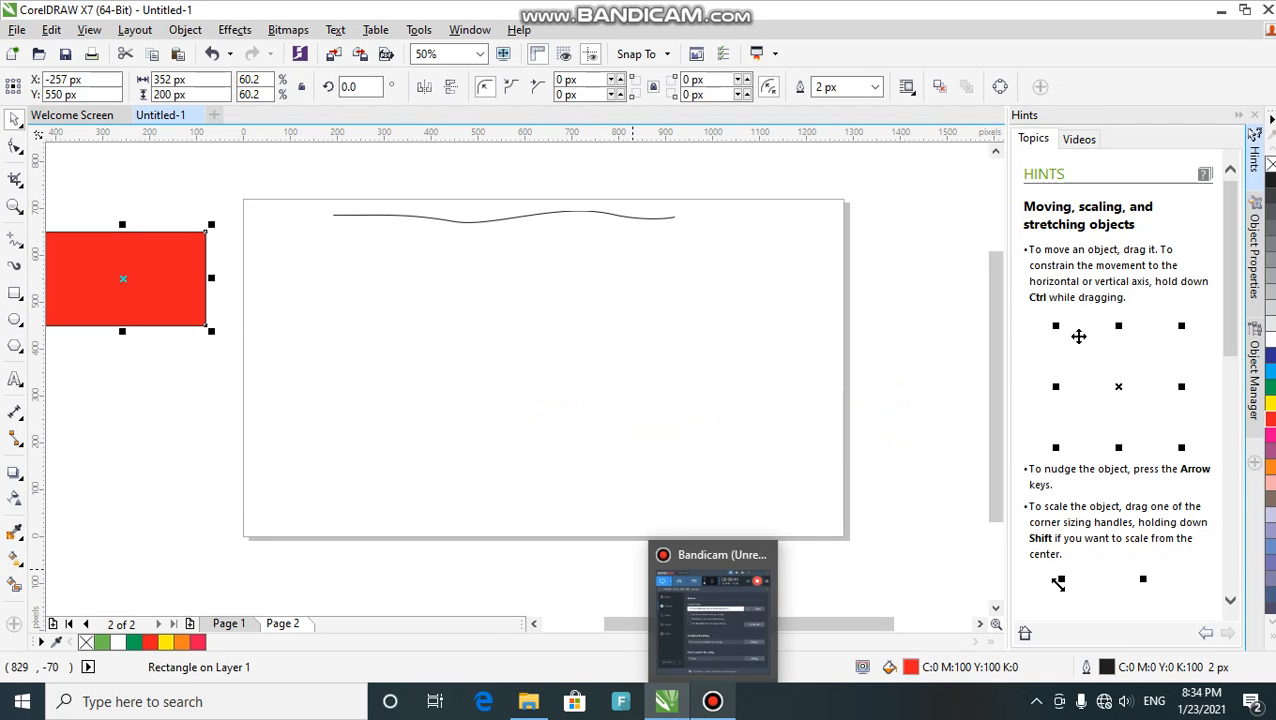